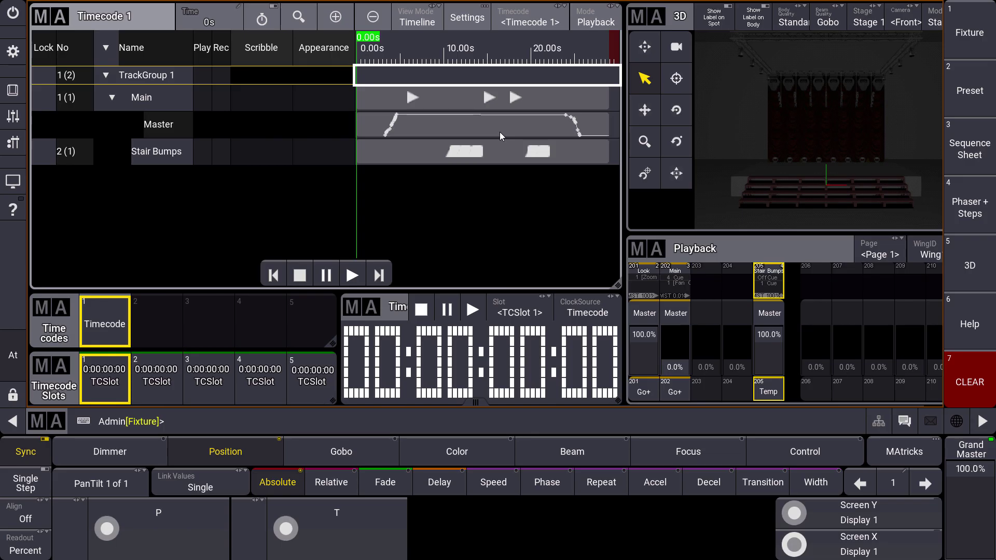
# Show Timecode 1's events as a widened text table scrolled to the Go+ and Stair Bumps rows
pyautogui.click(420, 23)
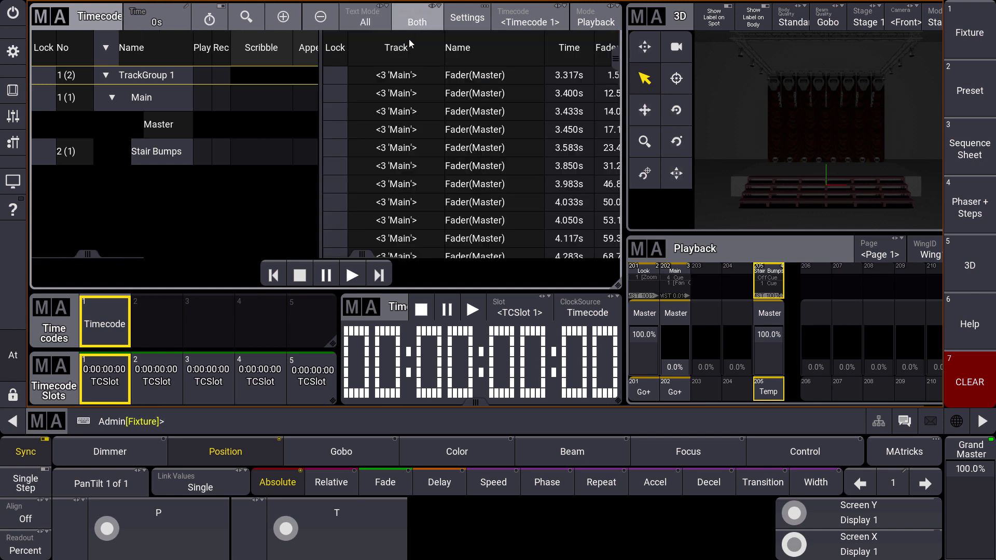
pyautogui.click(421, 25)
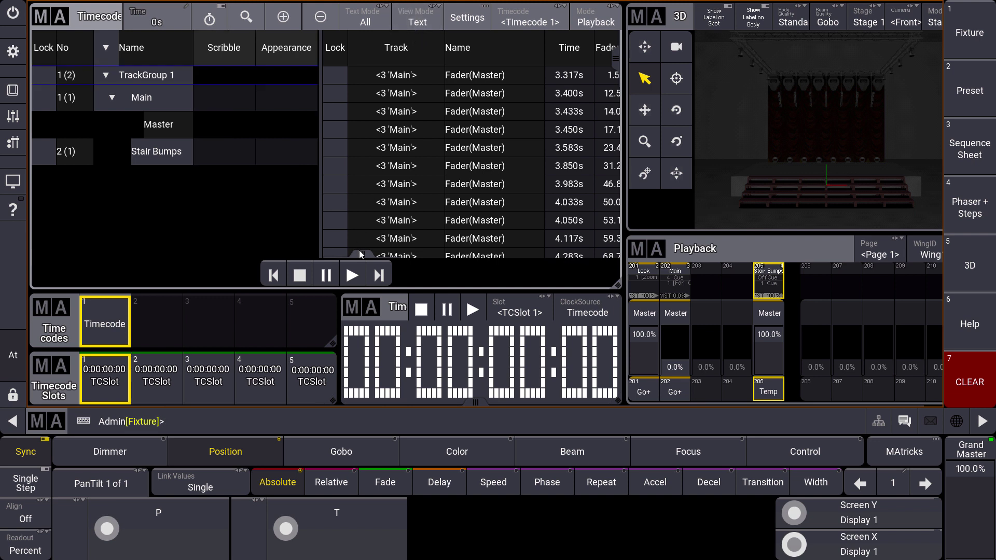
pyautogui.moveTo(361, 254)
pyautogui.mouseDown()
pyautogui.moveTo(392, 251)
pyautogui.moveTo(367, 247)
pyautogui.mouseUp()
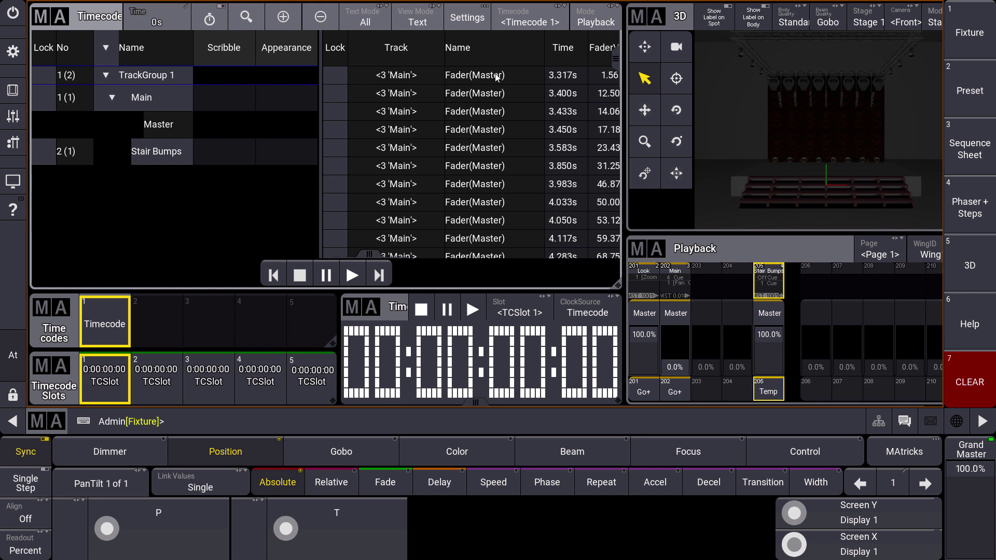
pyautogui.moveTo(322, 125); pyautogui.dragTo(207, 124)
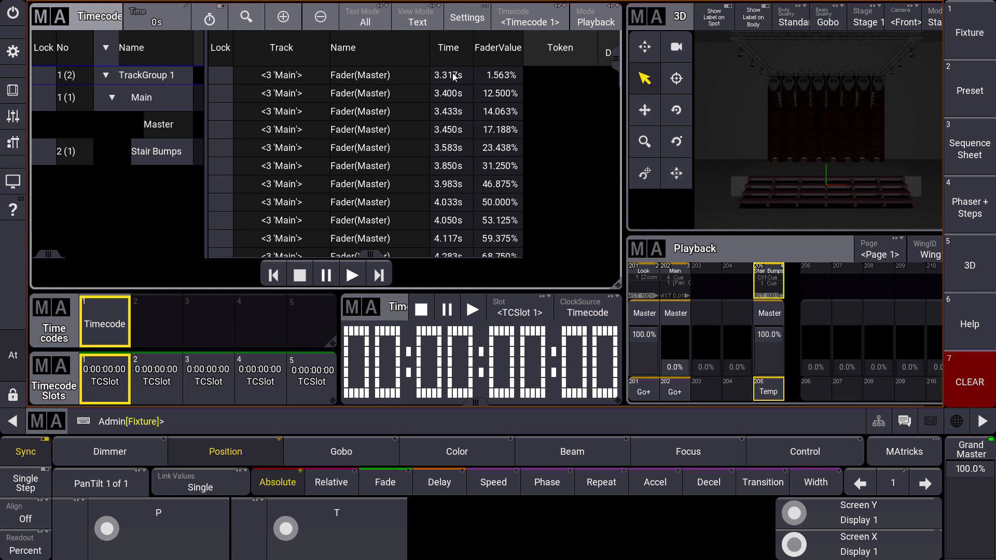
pyautogui.moveTo(615, 59); pyautogui.dragTo(606, 175)
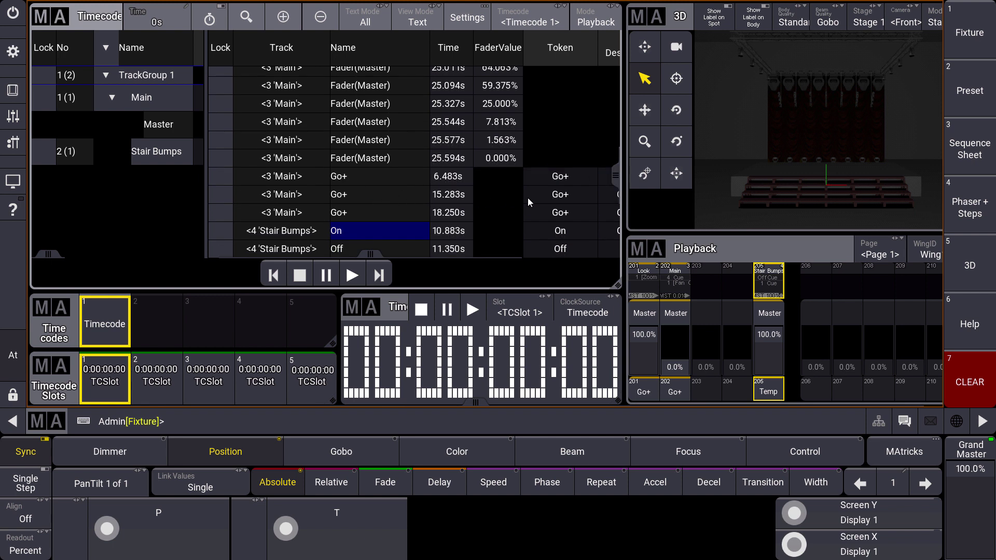
# Inspect the first Go+ event's 6.483s time without changing it, then return to Timeline view
pyautogui.click(441, 179)
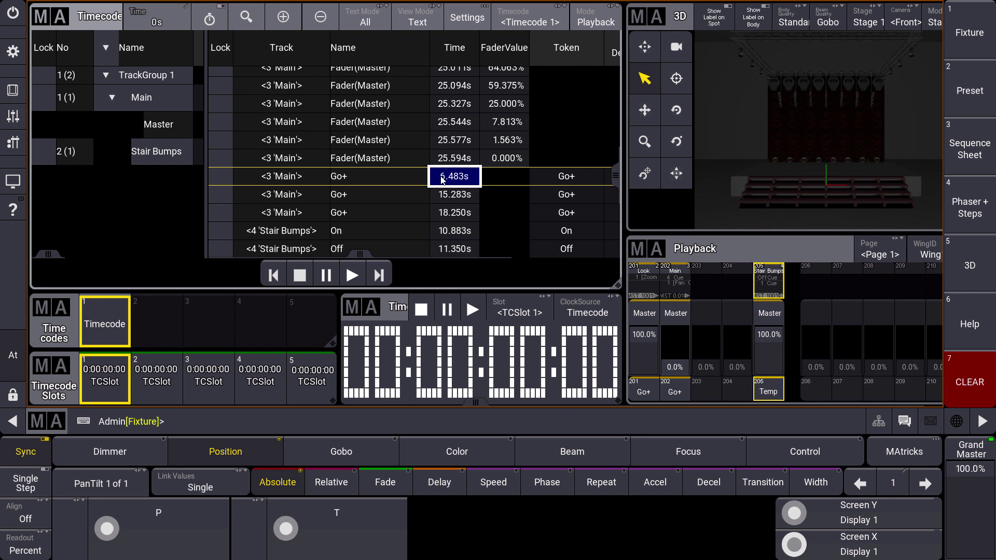
pyautogui.click(441, 177)
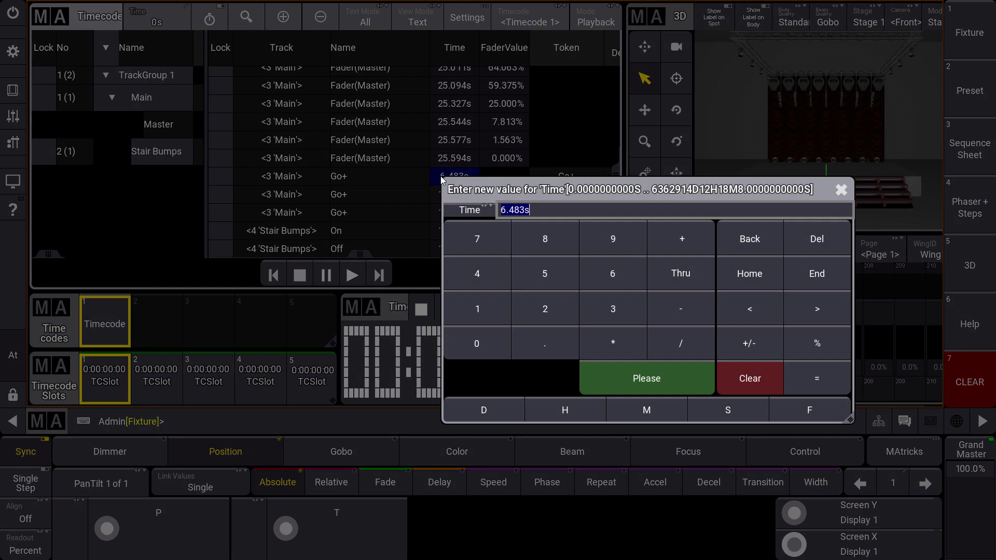
pyautogui.click(844, 193)
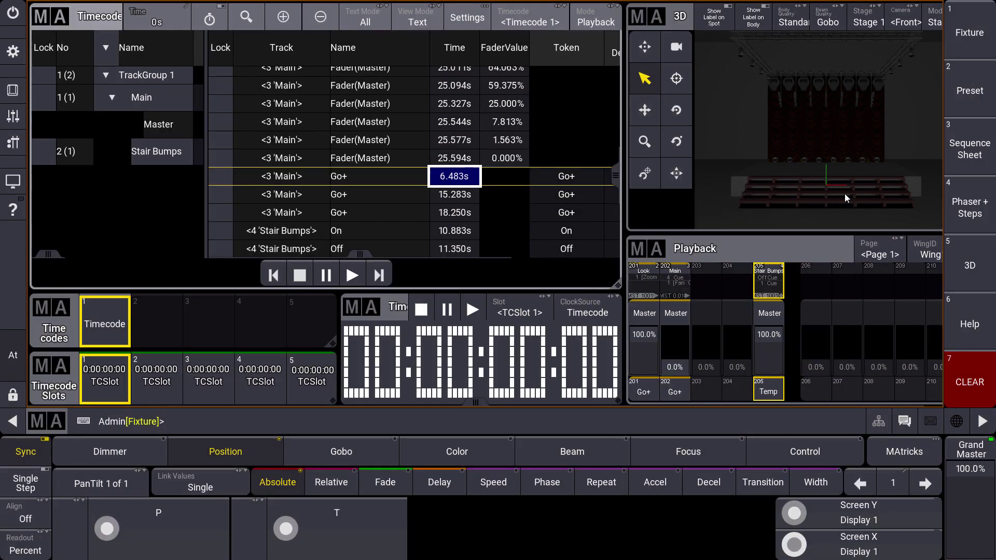
pyautogui.click(417, 17)
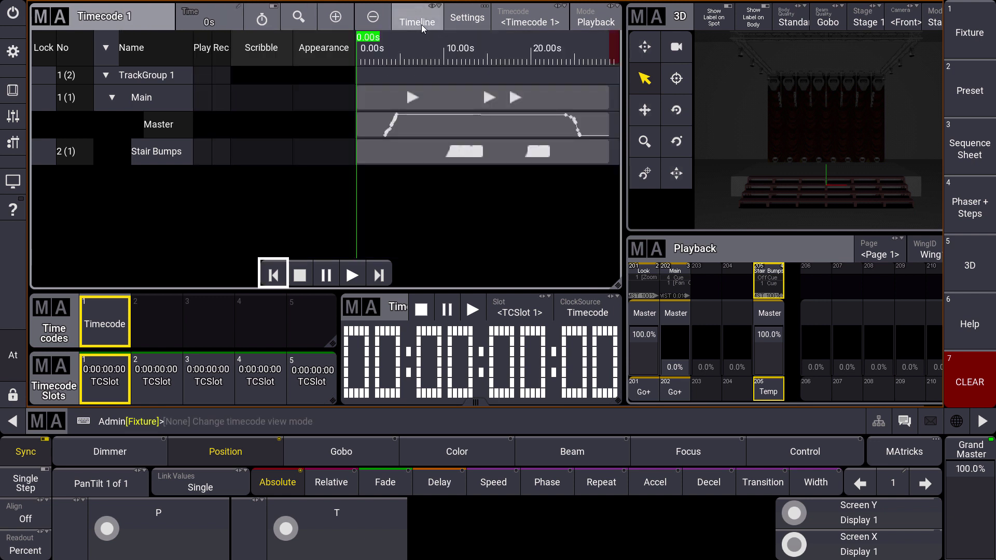
# Switch Timecode 1 to Setup mode and select the Main track's first Go+ event at 6.48s
pyautogui.click(596, 22)
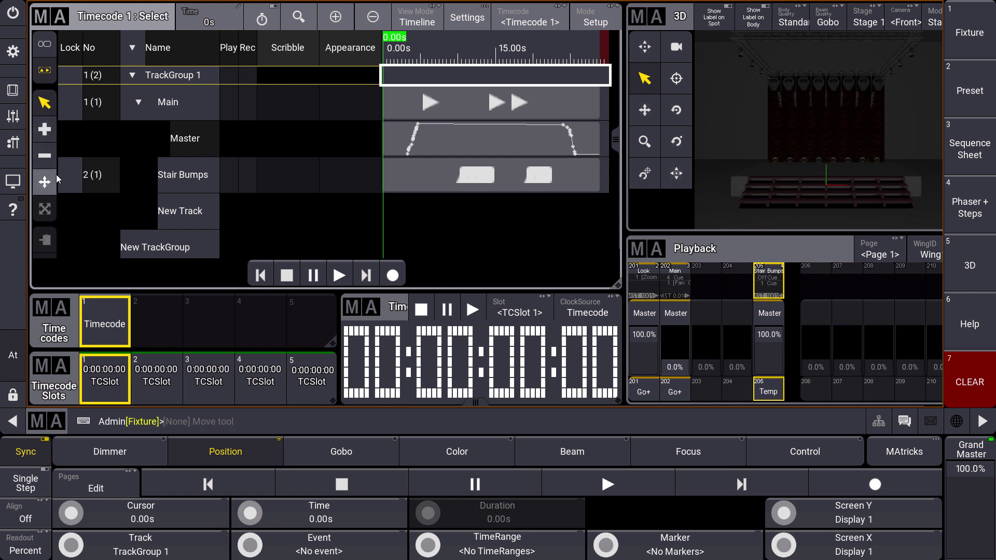
pyautogui.click(428, 104)
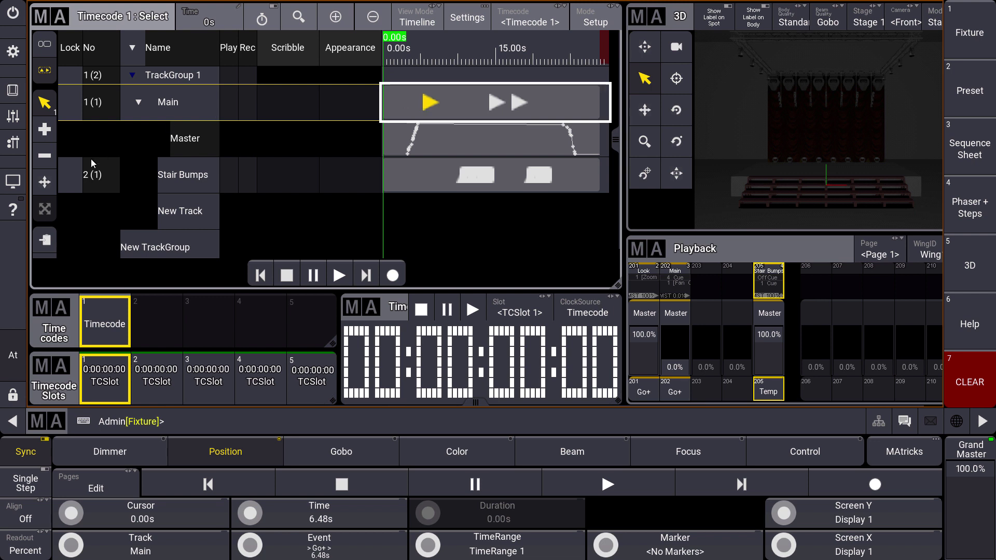
# Move the first Go+ event on the Main track from 6.48s to 8.00s
pyautogui.click(45, 182)
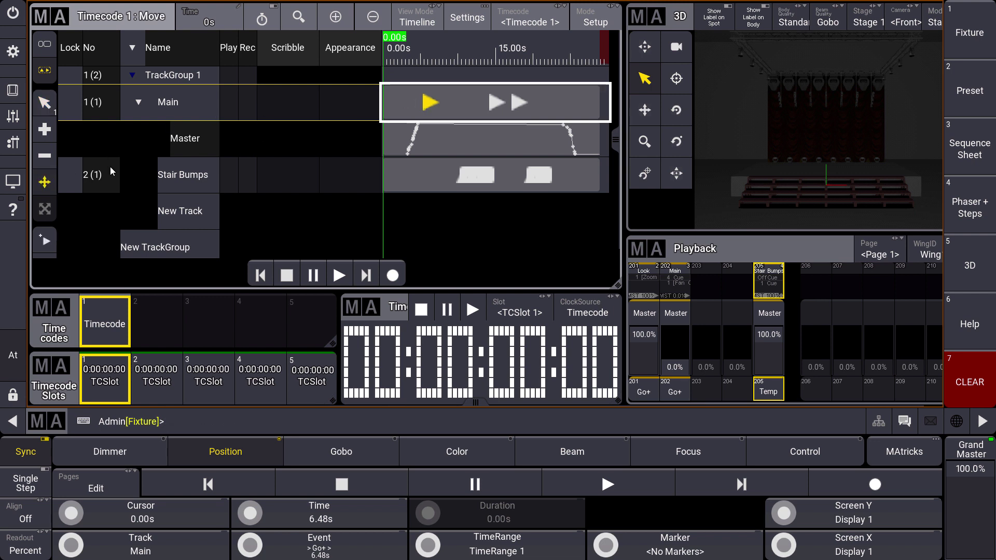
pyautogui.moveTo(430, 102)
pyautogui.mouseDown()
pyautogui.moveTo(481, 102)
pyautogui.moveTo(405, 102)
pyautogui.moveTo(460, 102)
pyautogui.moveTo(444, 102)
pyautogui.mouseUp()
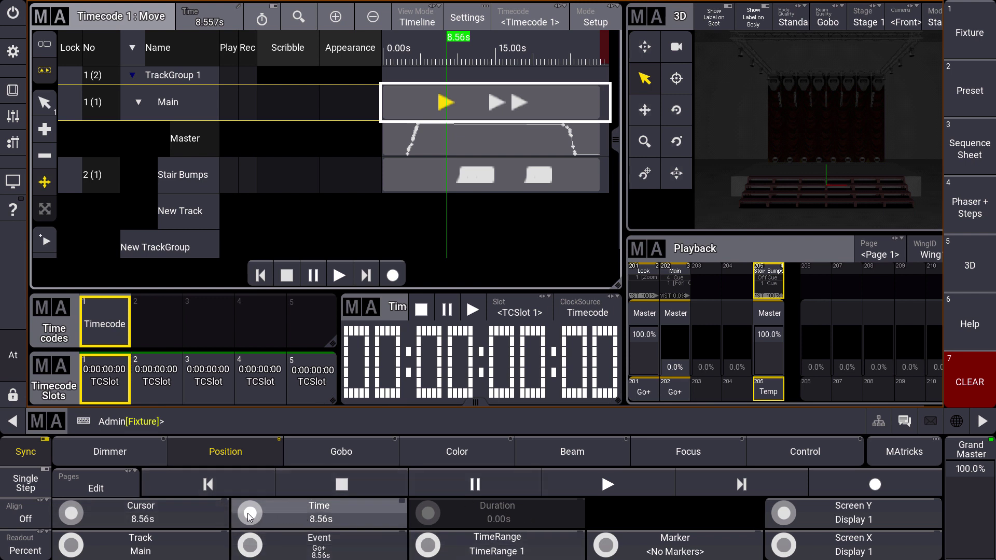
pyautogui.scroll(-5, 250, 515)
pyautogui.scroll(4, 250, 515)
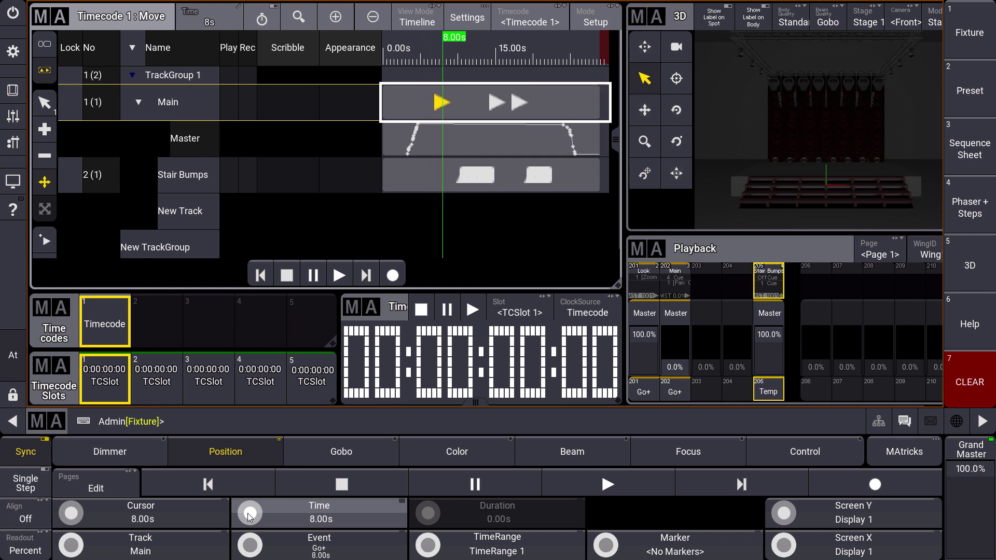
pyautogui.scroll(1, 251, 544)
pyautogui.scroll(1, 251, 544)
pyautogui.scroll(-2, 252, 545)
pyautogui.moveTo(758, 81); pyautogui.dragTo(892, 90)
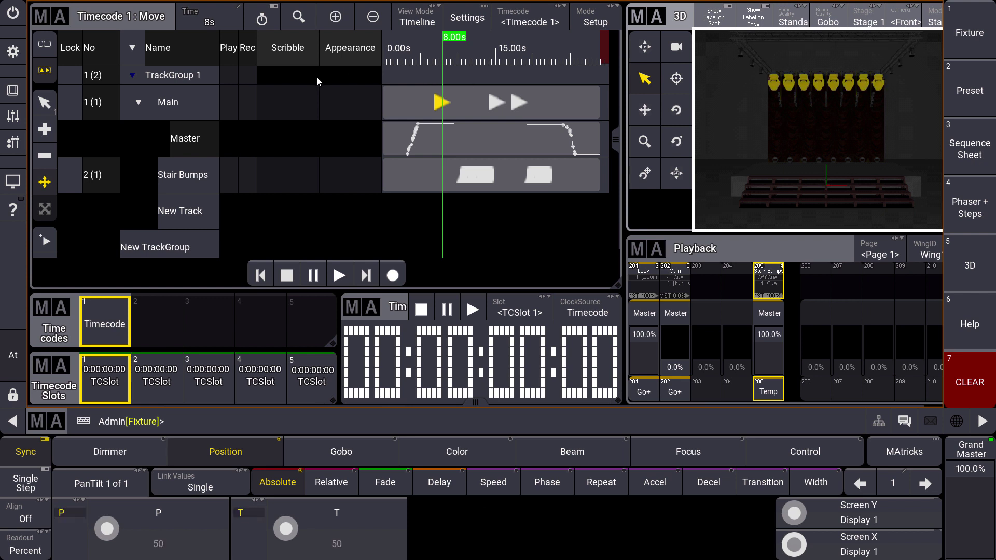
# Restore the Timecode editing controls and place the time cursor at 8.50s
pyautogui.click(118, 21)
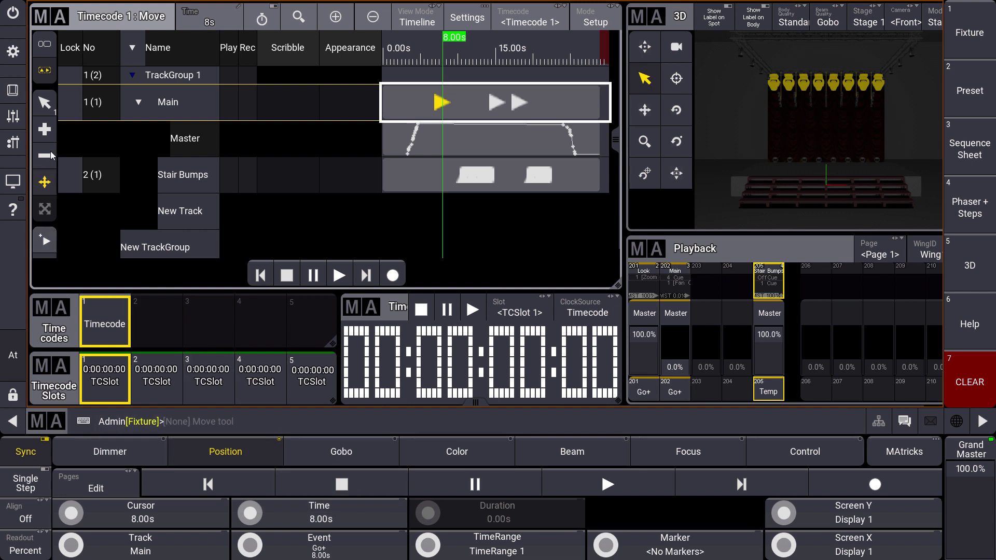
pyautogui.scroll(-2, 46, 243)
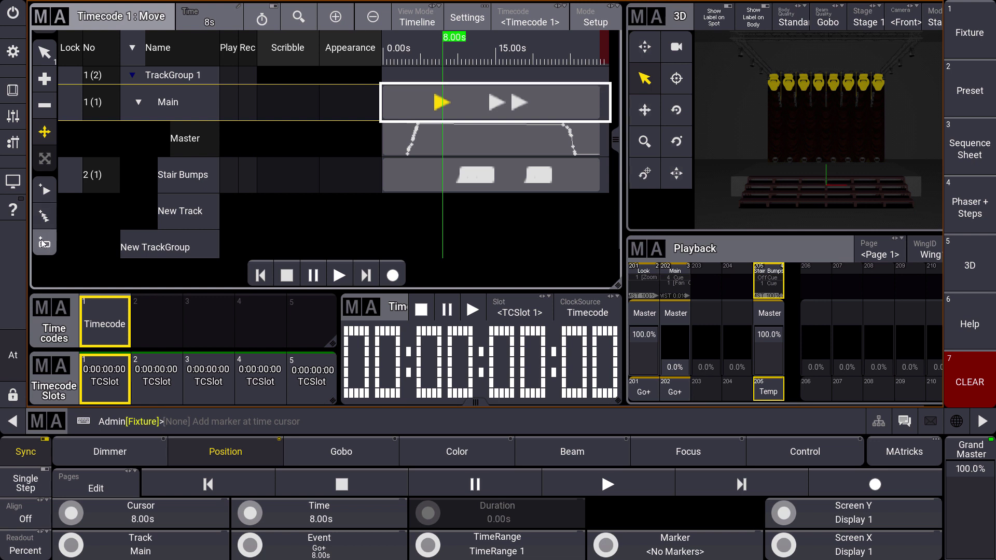
pyautogui.click(44, 243)
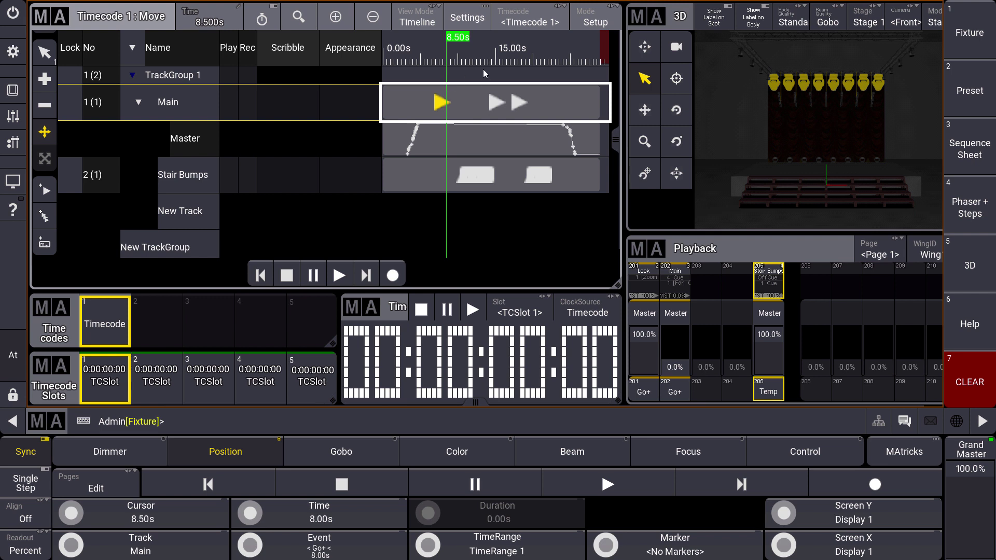
# Add a time marker named 'Stair Bumps' at 10.00s on Timecode 1's timeline
pyautogui.moveTo(455, 41); pyautogui.dragTo(461, 42)
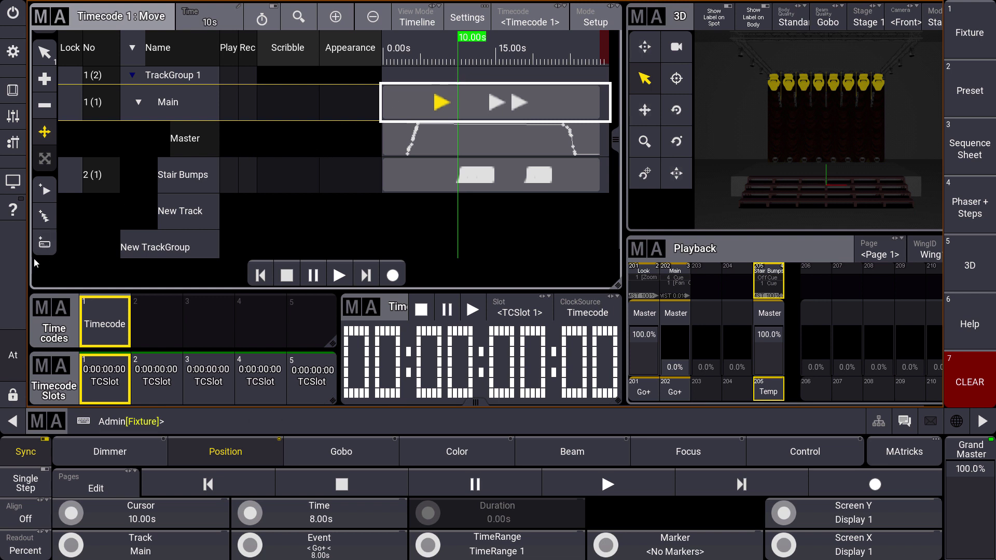
pyautogui.click(44, 246)
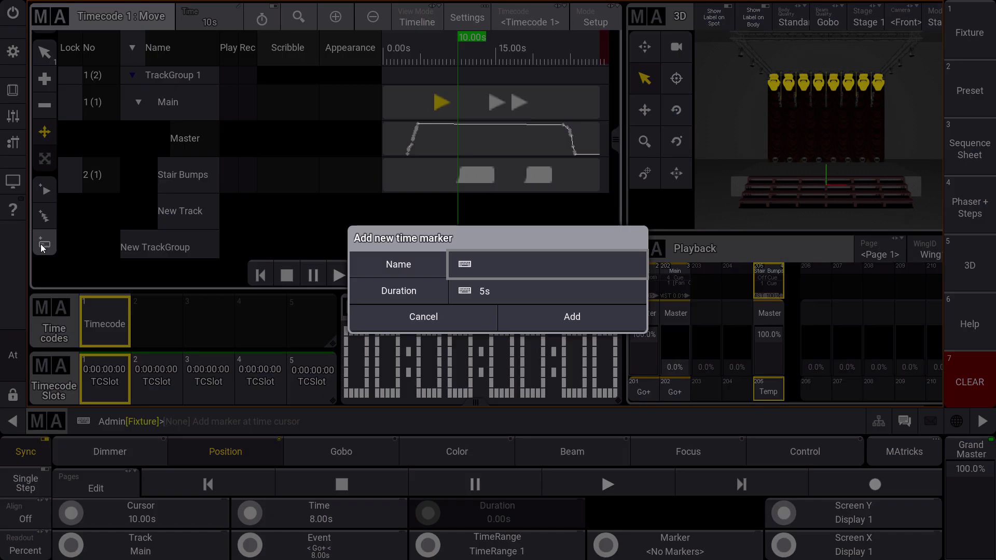
pyautogui.write('St')
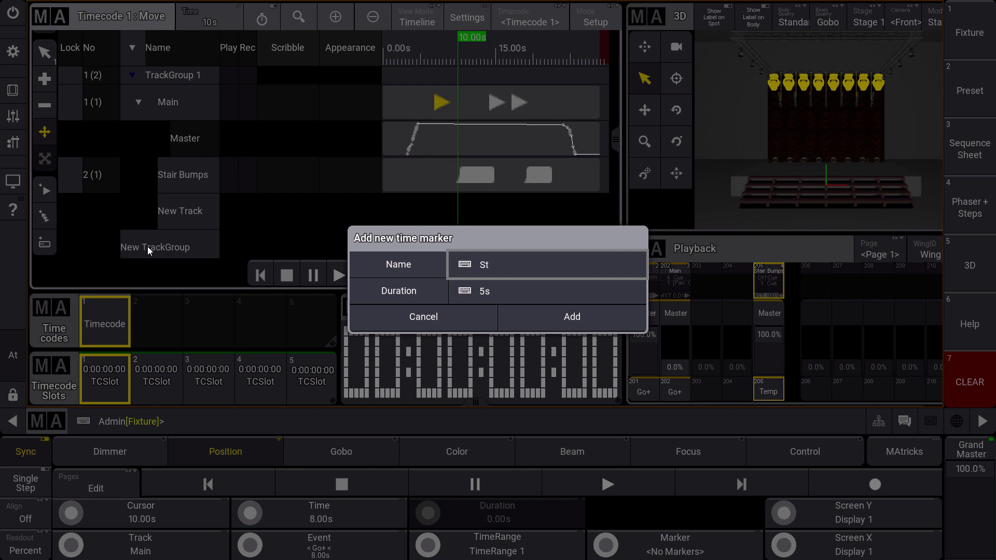
pyautogui.write('air Bumps')
pyautogui.click(515, 309)
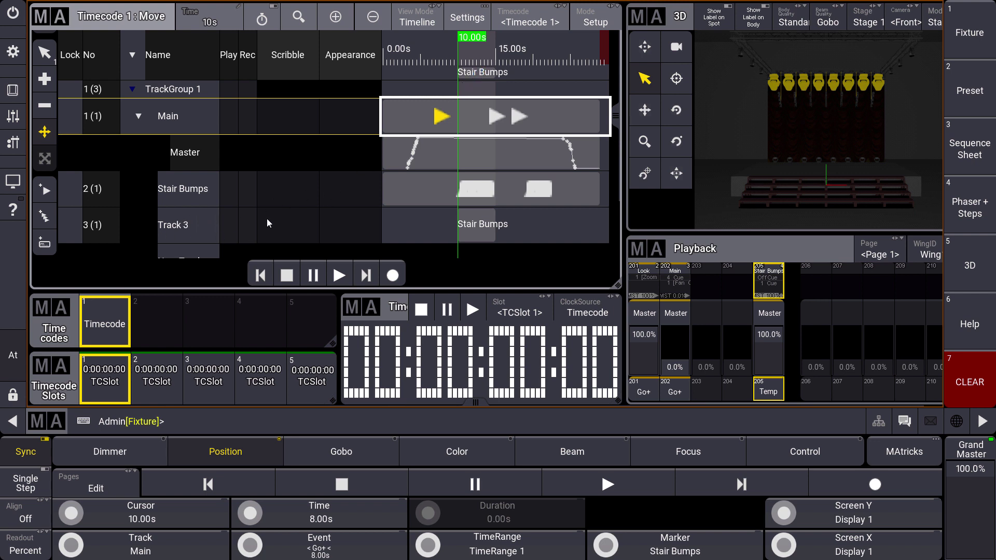
# Set Track 3's Appearance to Green so the Stair Bumps marker shows green
pyautogui.click(351, 224)
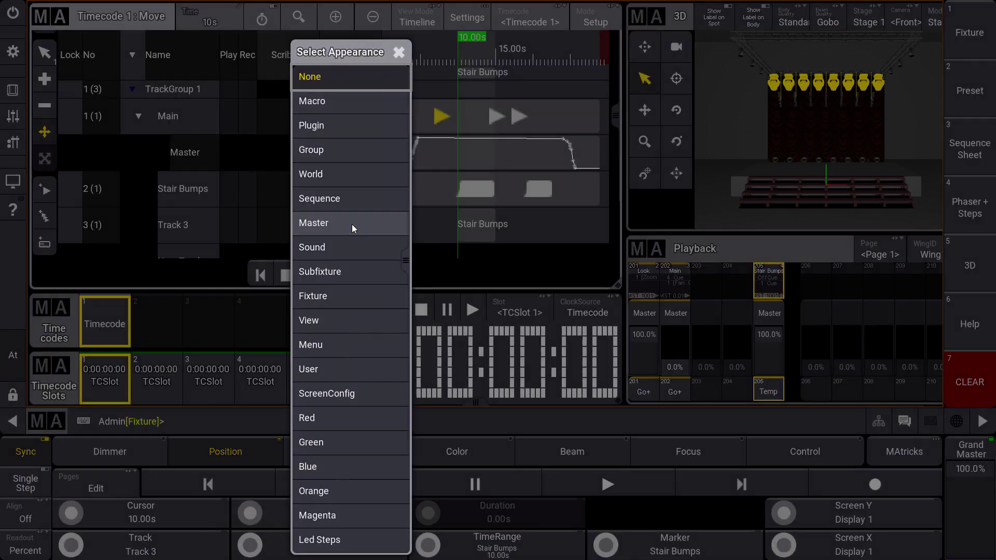
pyautogui.moveTo(405, 259); pyautogui.dragTo(408, 328)
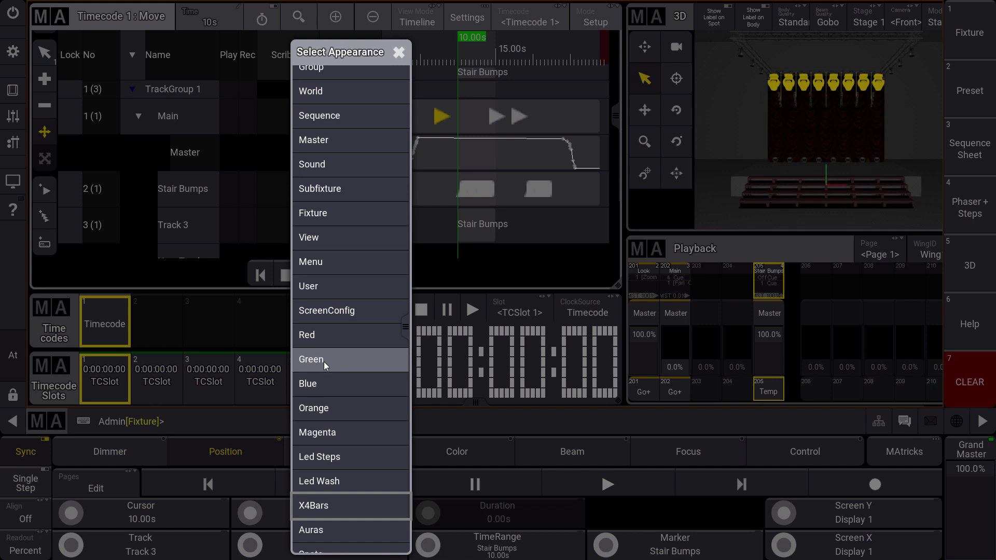
pyautogui.click(324, 360)
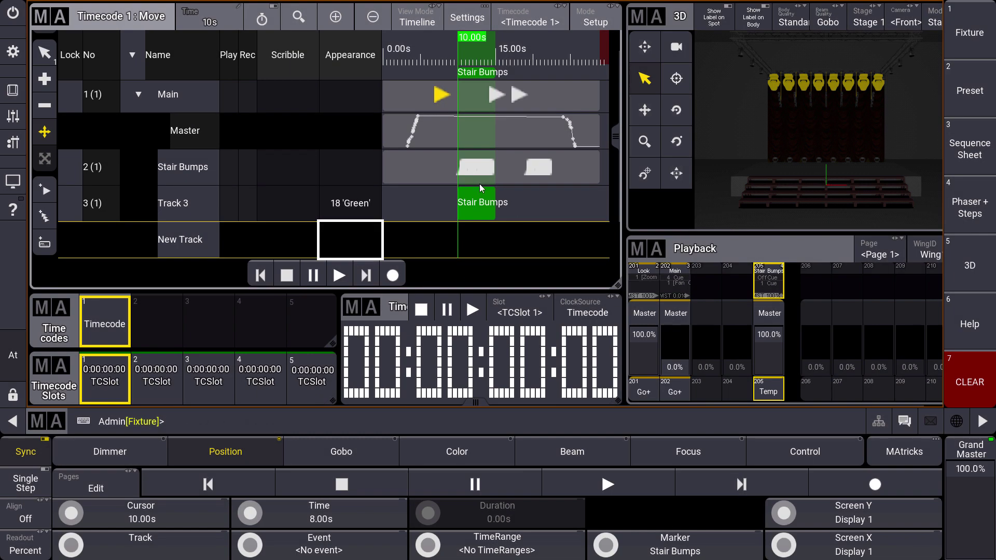